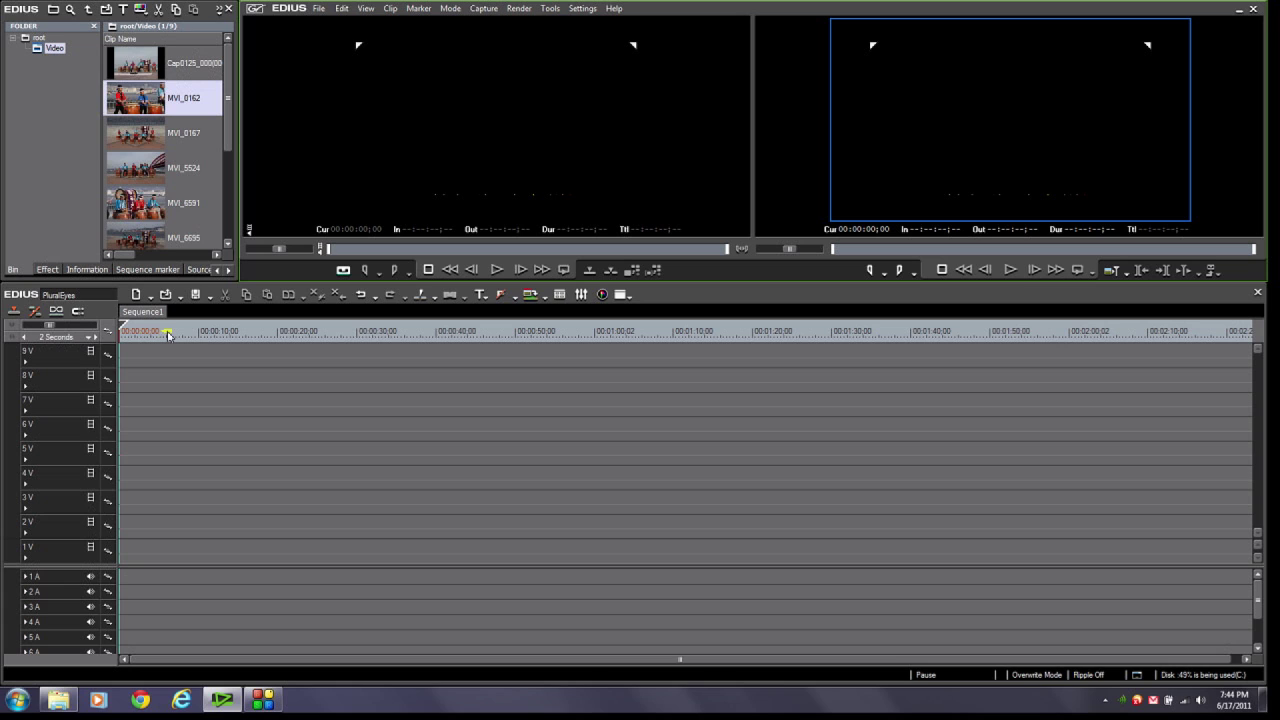
Step: Stack camera clips MVI_0162, 0167, 5524, 6591, 6695, 8278, 8492 and 1179 on tracks 1V–8V
click(139, 101)
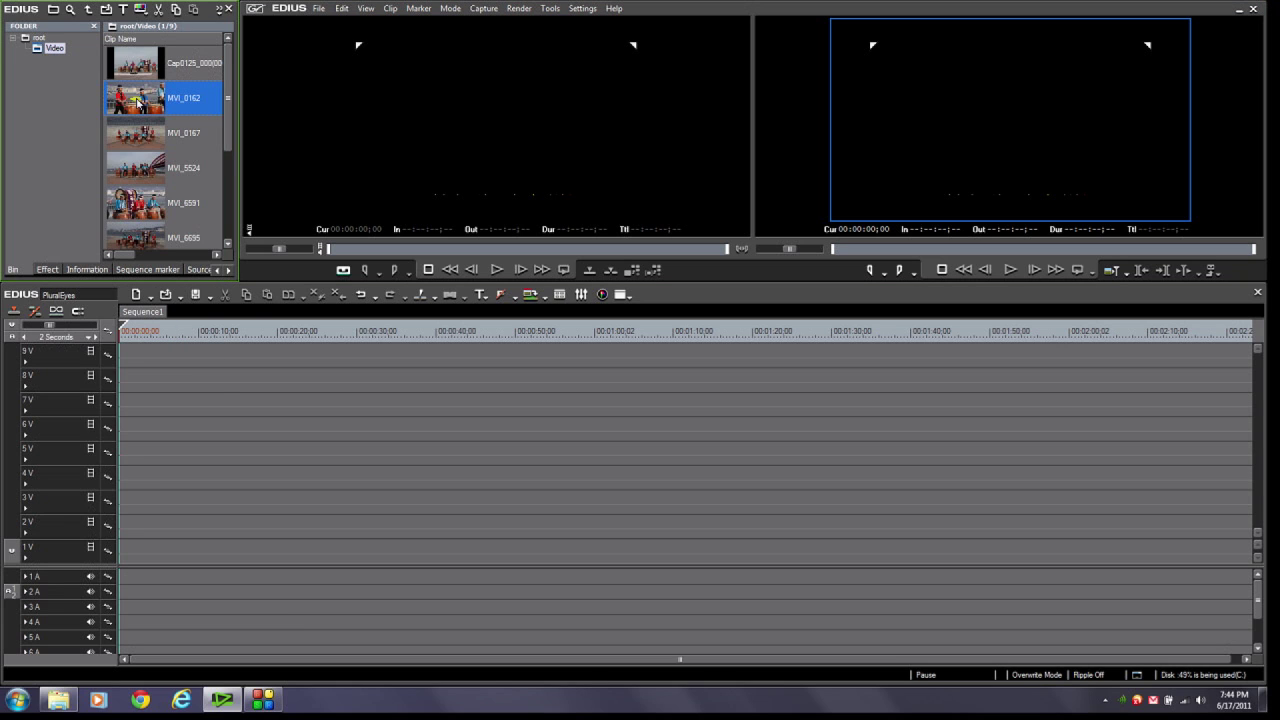
drag(139, 101, 183, 549)
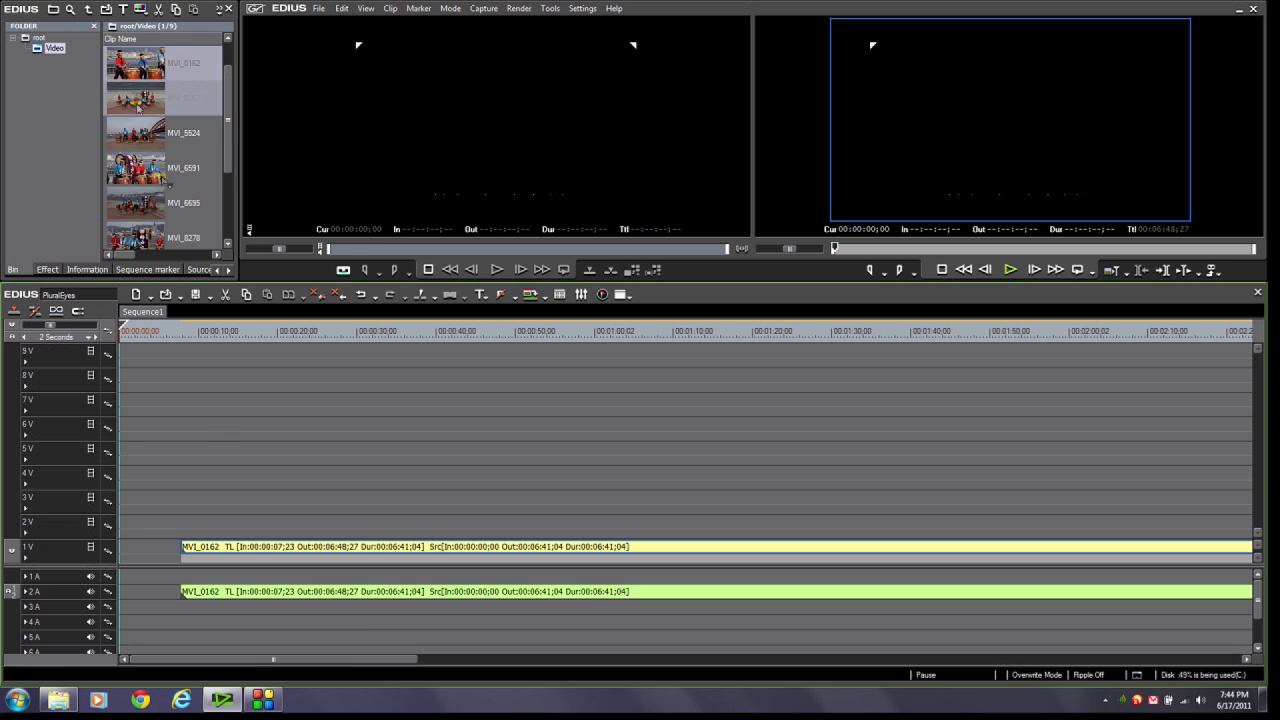
drag(251, 586, 261, 527)
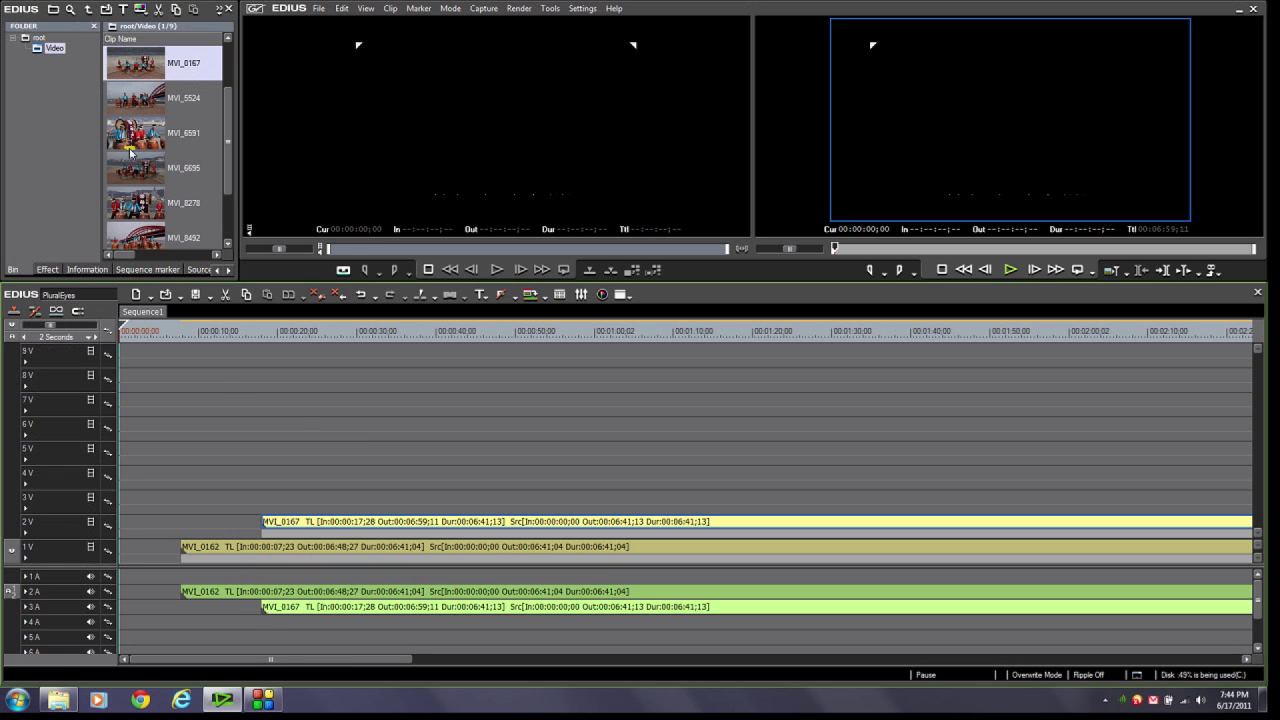
drag(261, 482, 236, 497)
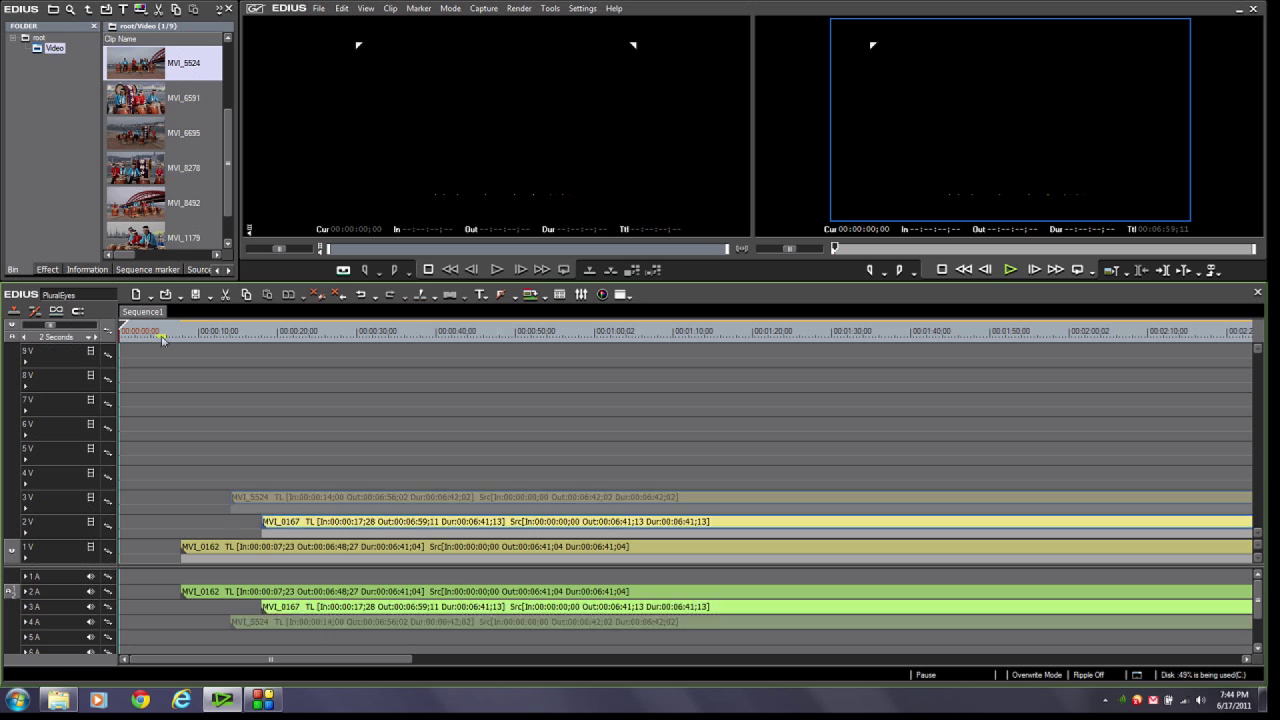
drag(146, 117, 364, 474)
drag(123, 139, 286, 453)
drag(135, 168, 157, 434)
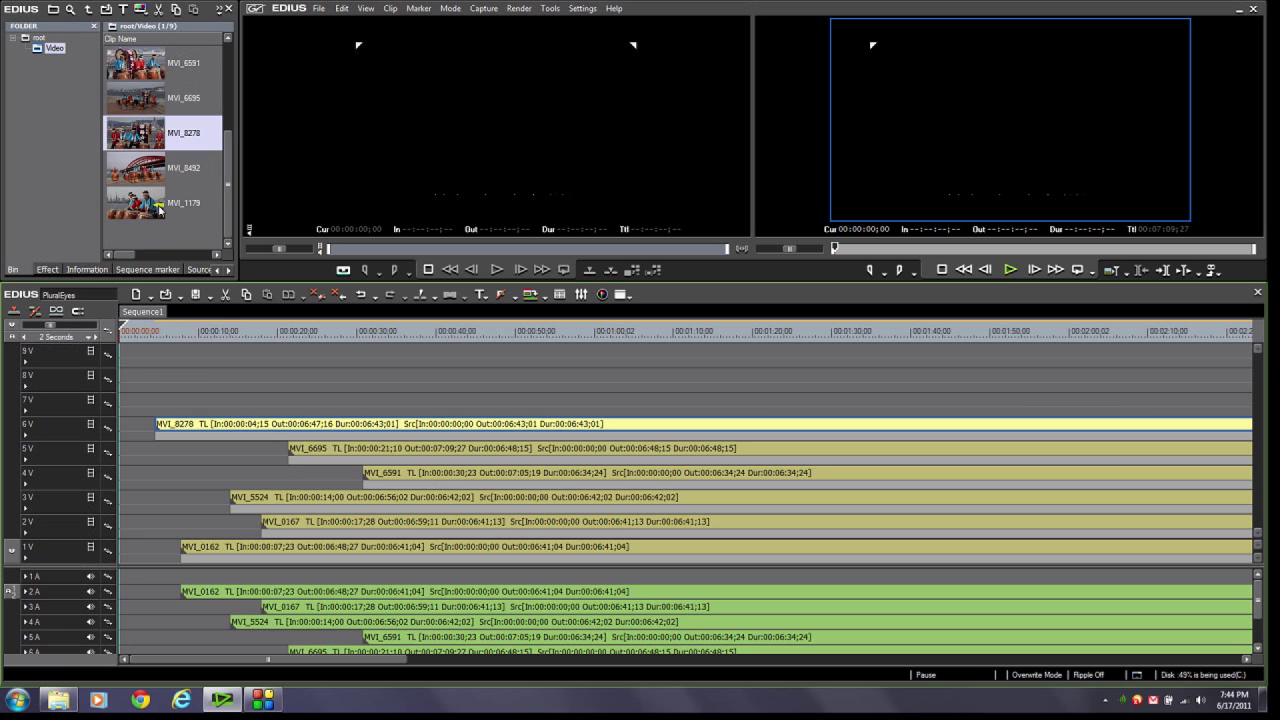
drag(152, 172, 435, 404)
drag(148, 207, 368, 380)
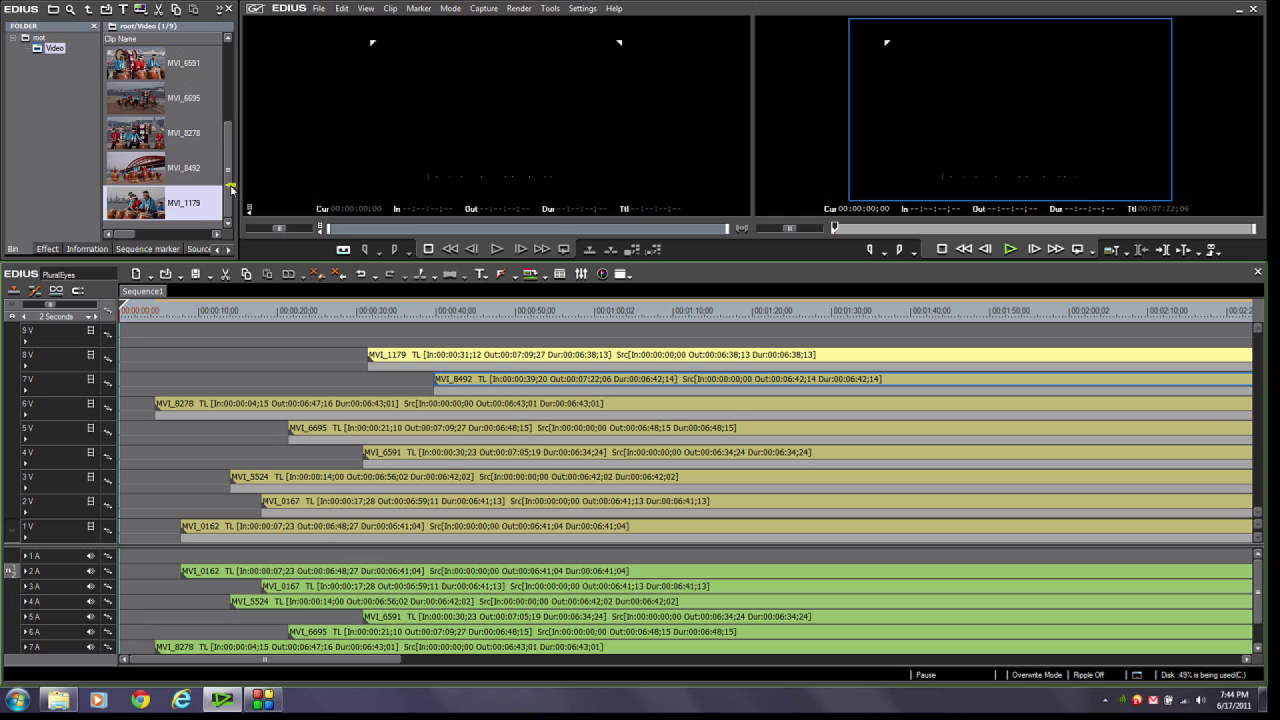
drag(230, 188, 221, 95)
Step: Place the Cap0125_000(0001) DV audio clip on track 1A at 00:00:00
click(145, 66)
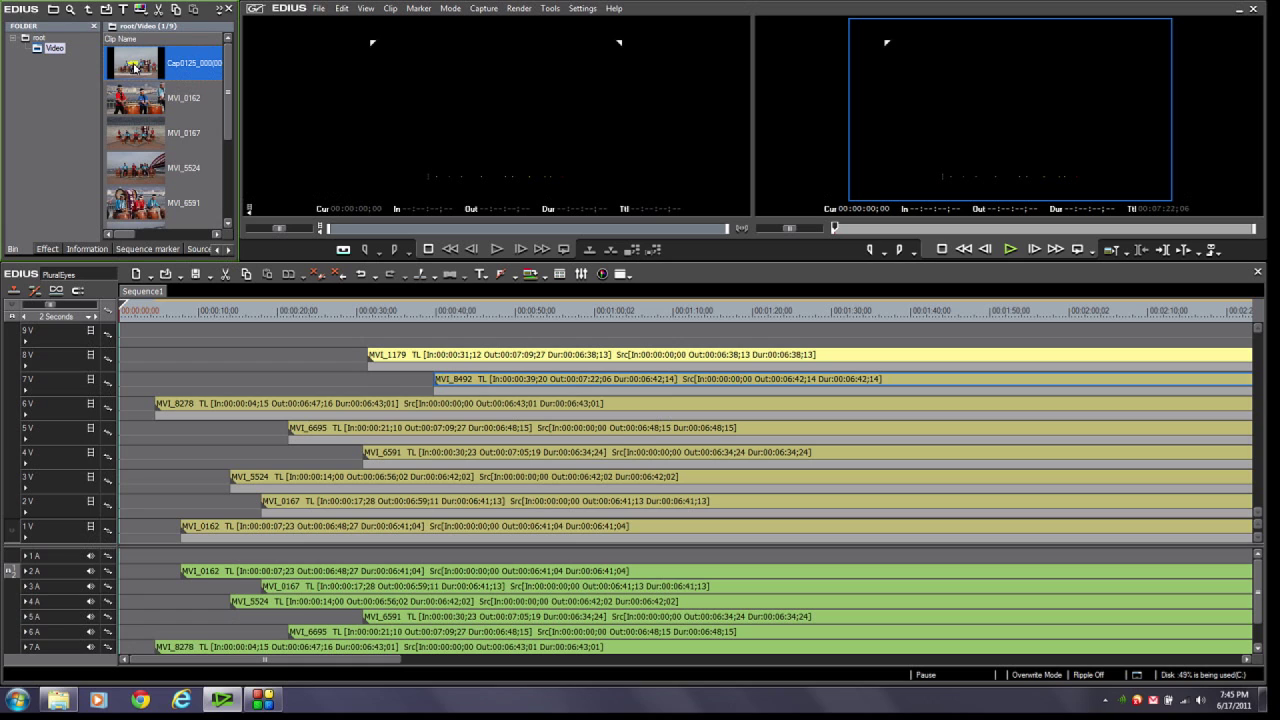
mouse_move(135, 68)
mouse_down()
mouse_move(140, 585)
mouse_move(135, 558)
mouse_up()
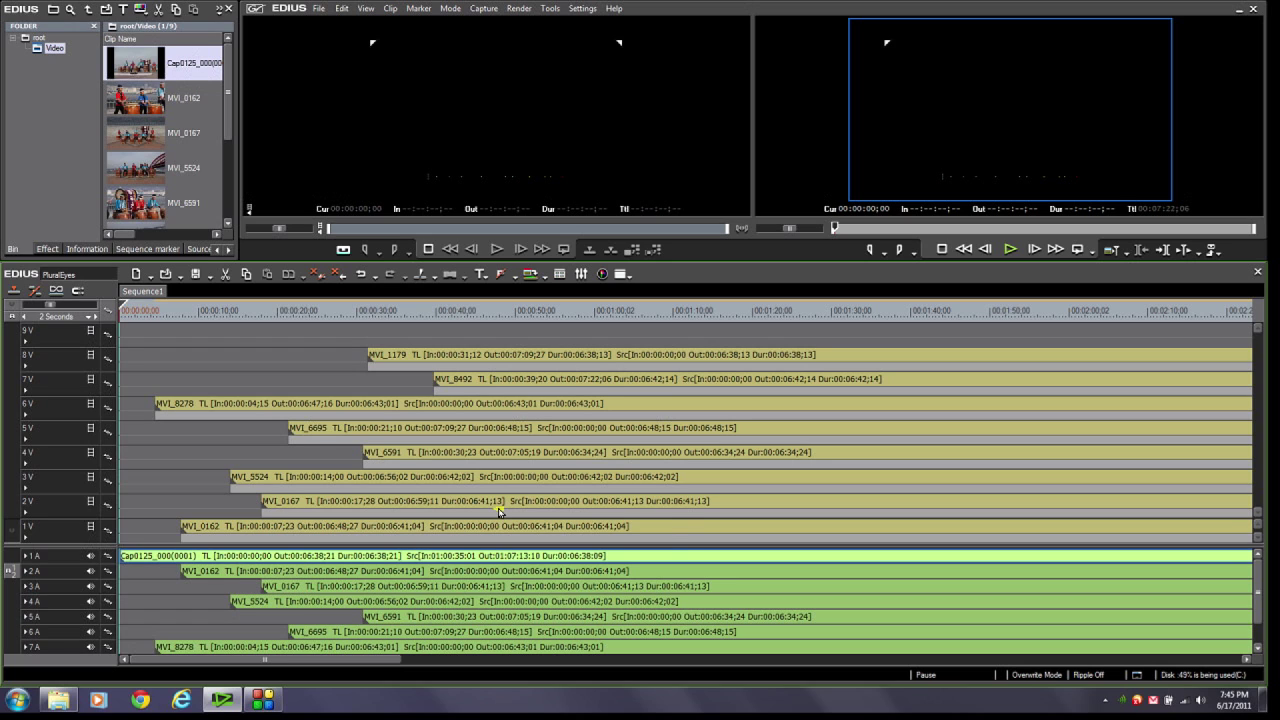
click(551, 9)
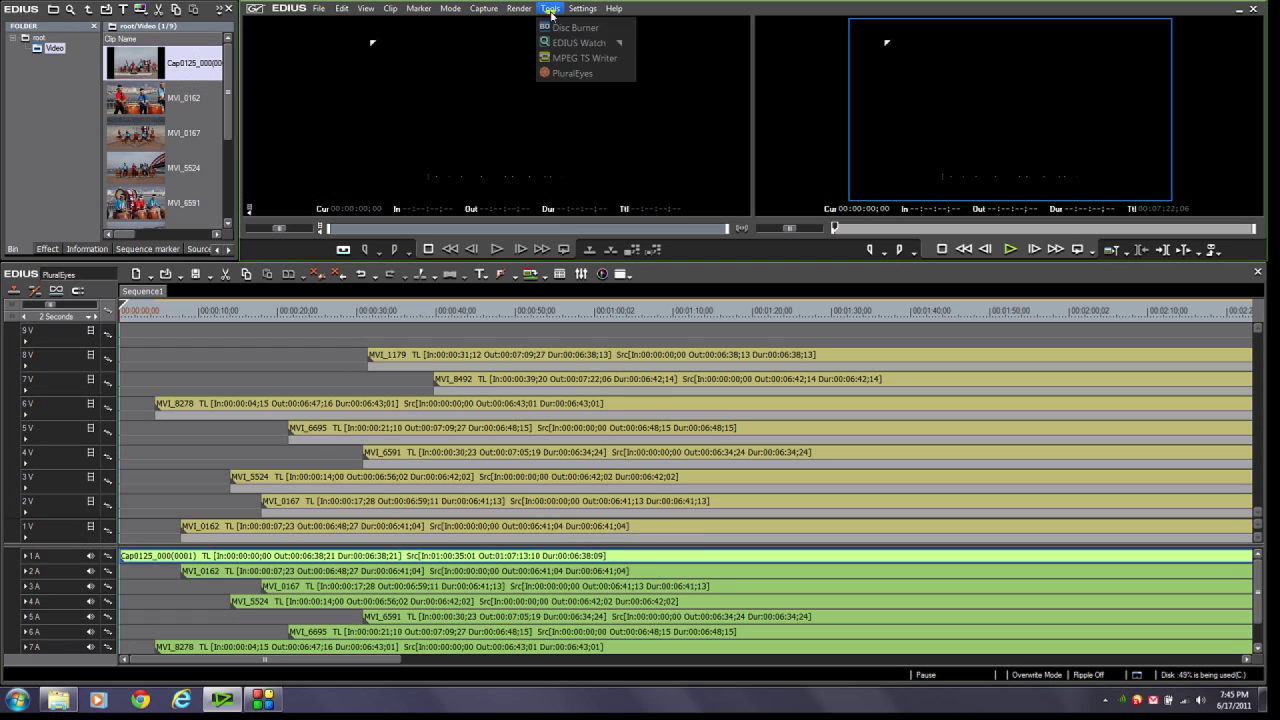
Step: Launch PluralEyes on the current sequence and start syncing all clips by audio
click(565, 75)
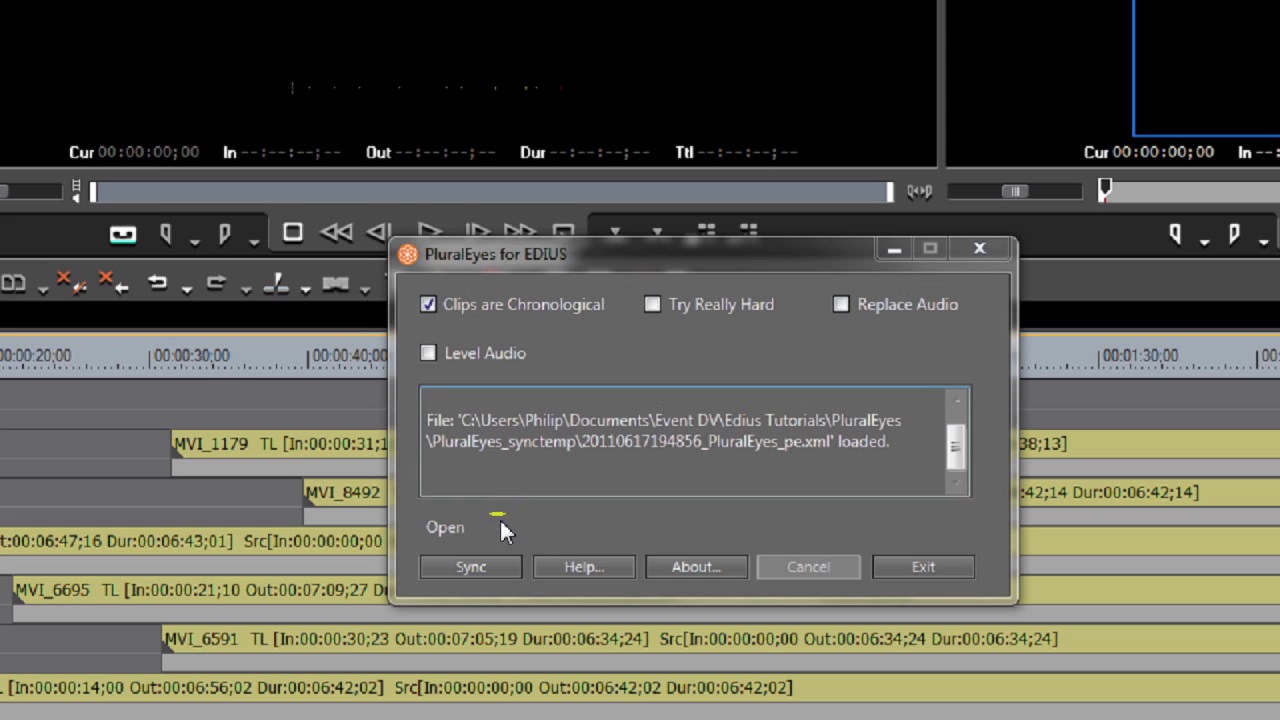
click(478, 564)
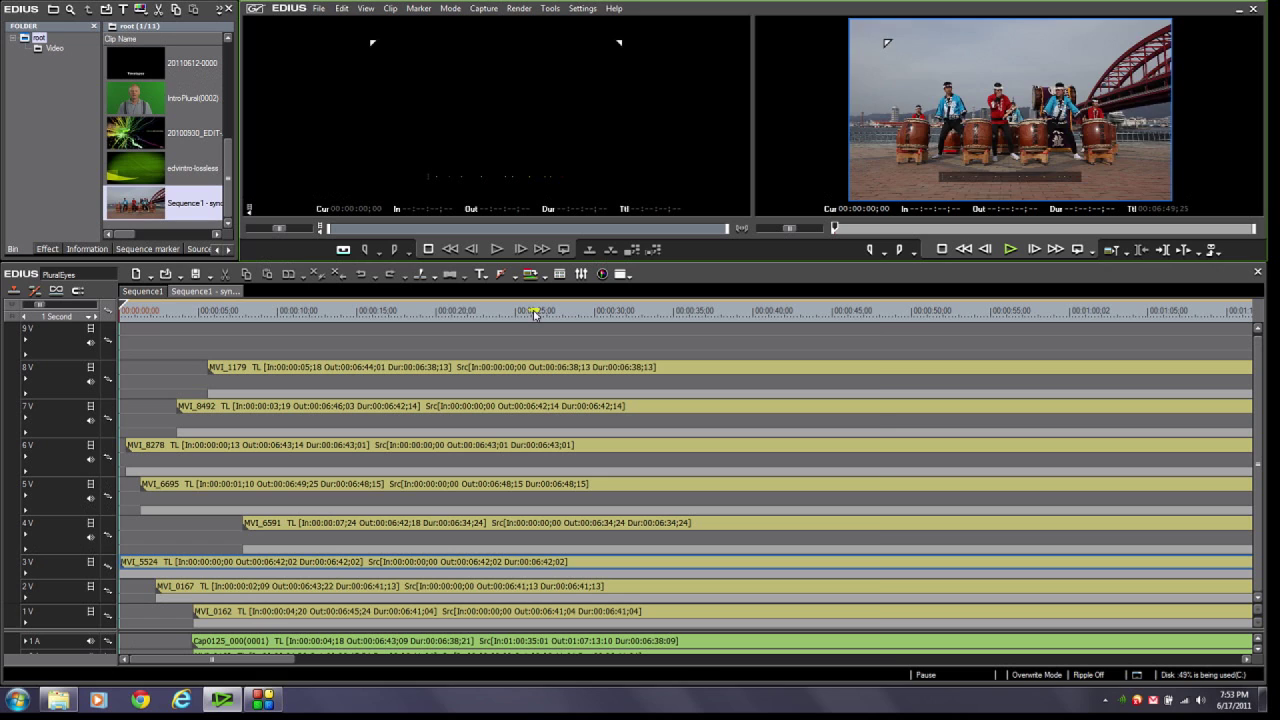
Step: Scrub the synced sequence to 00:00:48;02
drag(535, 313, 881, 311)
Step: Play the synced sequence, stop near 00:00:59;25, and enlarge the timeline to show audio tracks
key(space)
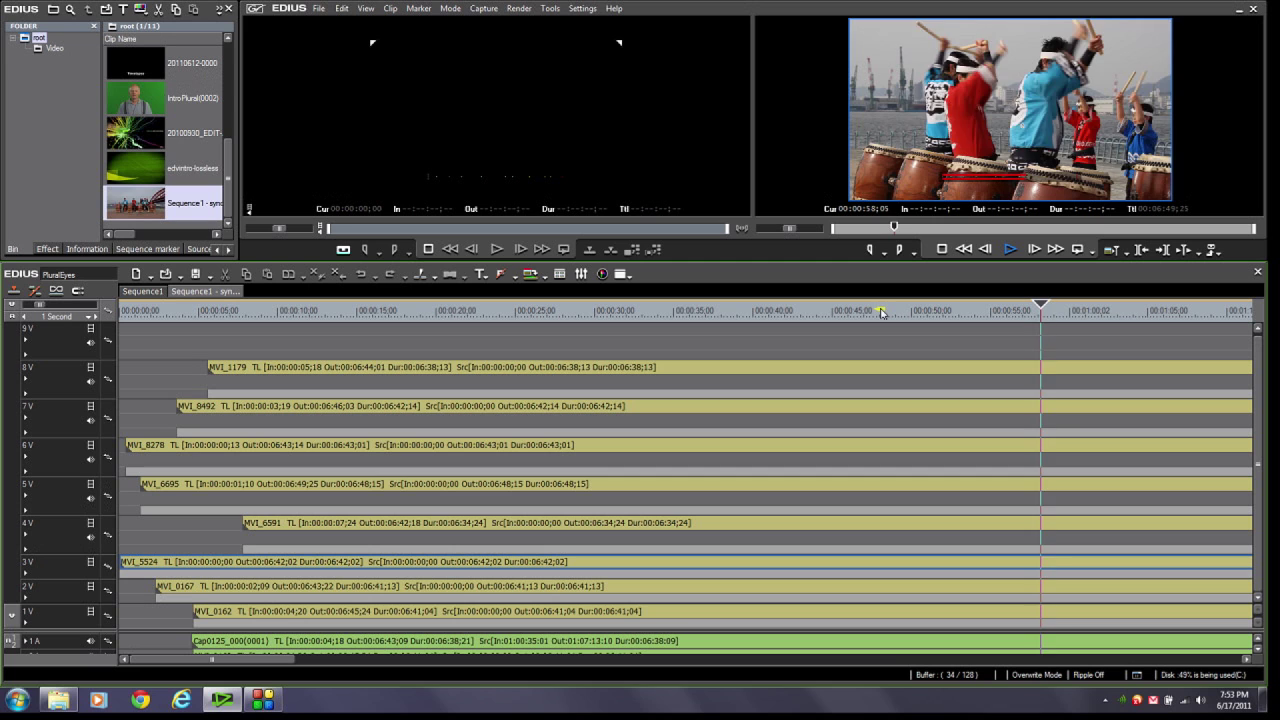
key(space)
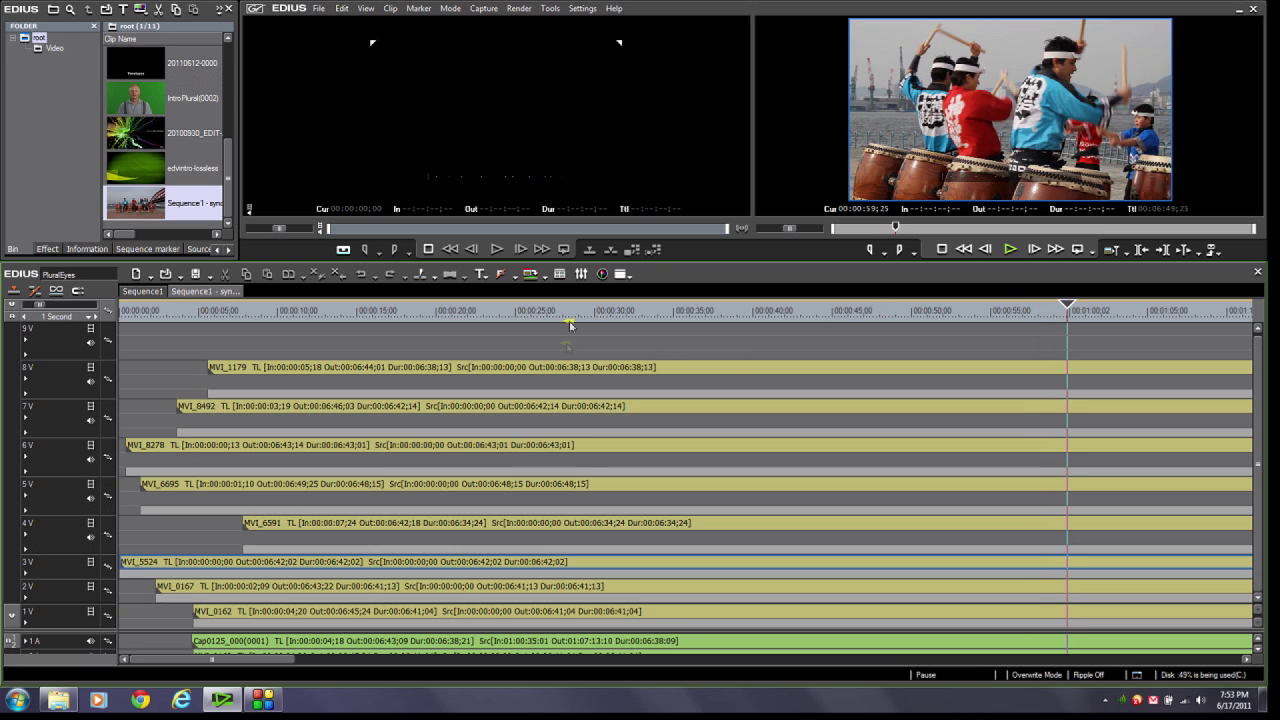
drag(660, 262, 660, 168)
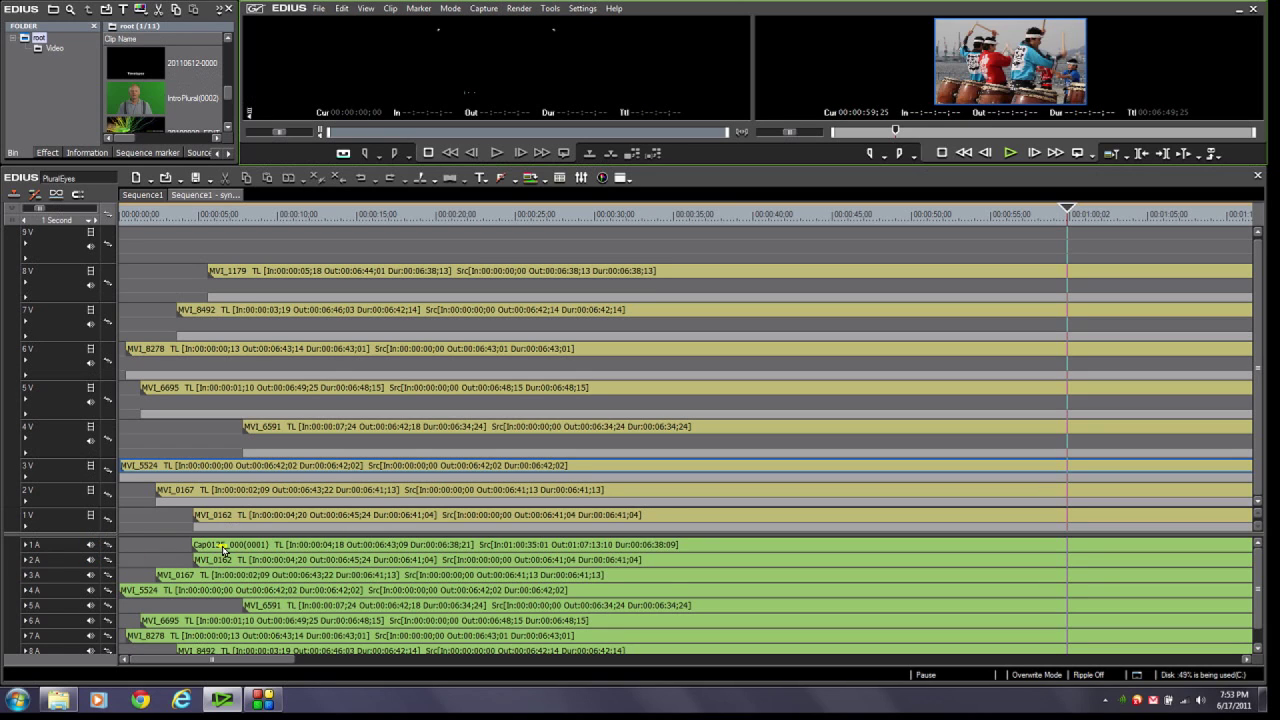
Step: Mute audio tracks 2A through 9A, then switch to the original unsynced Sequence1
click(90, 560)
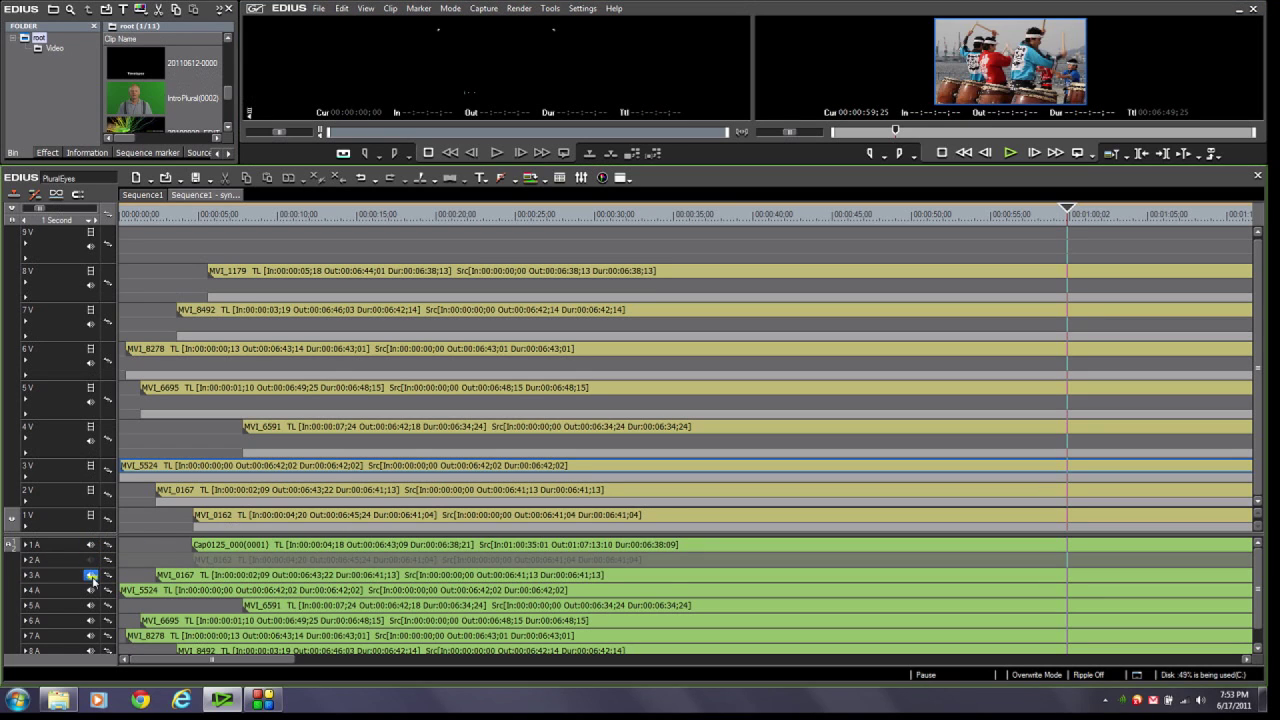
click(90, 575)
click(90, 590)
click(90, 605)
click(90, 620)
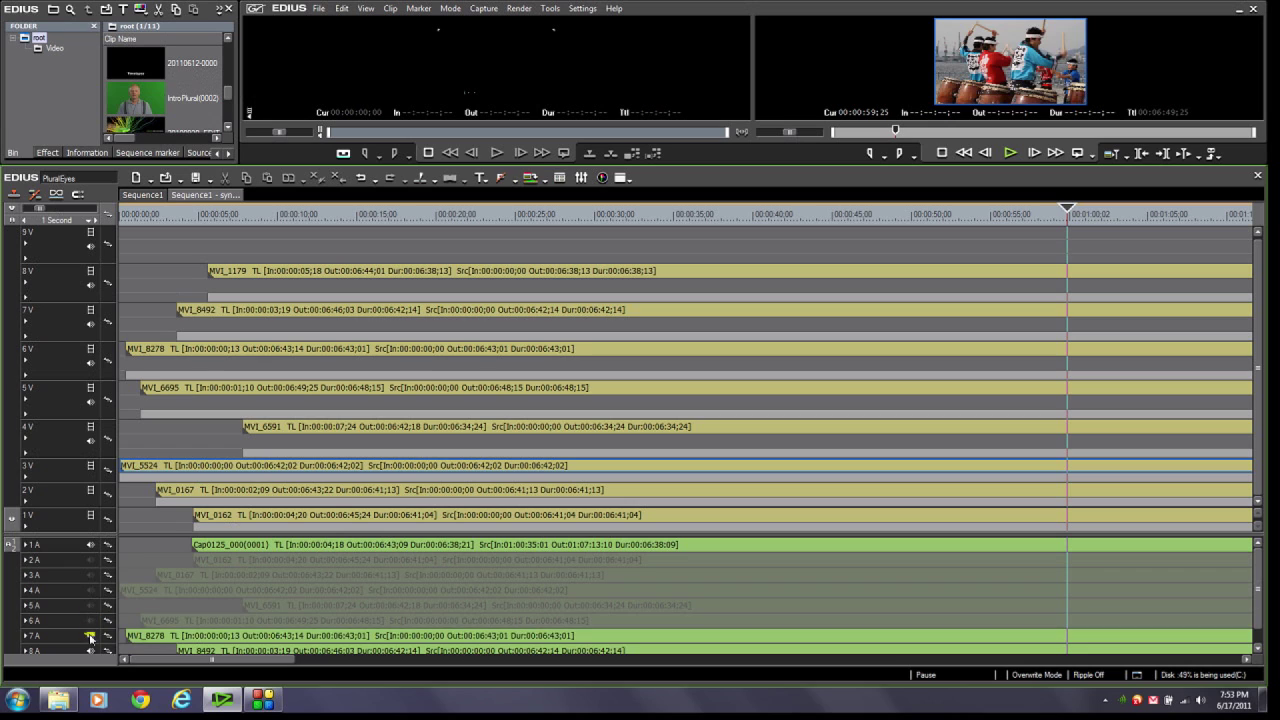
click(90, 635)
click(90, 651)
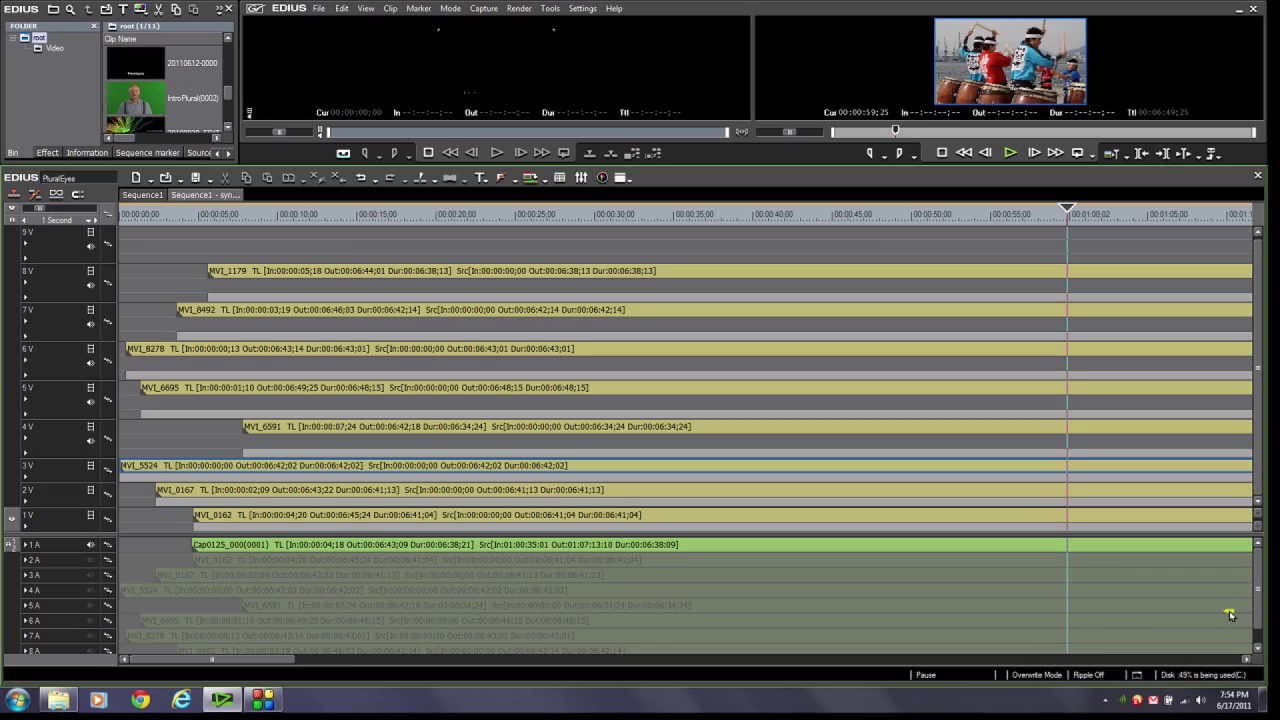
drag(1256, 592, 1259, 605)
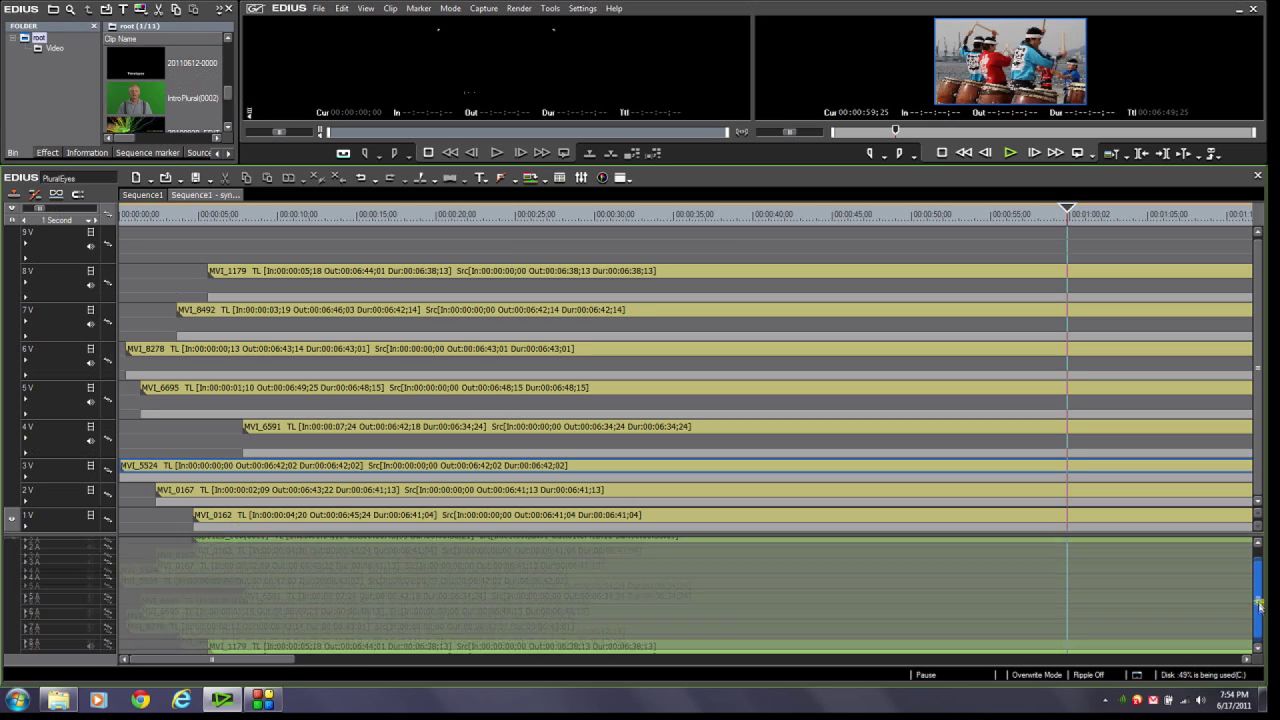
click(90, 646)
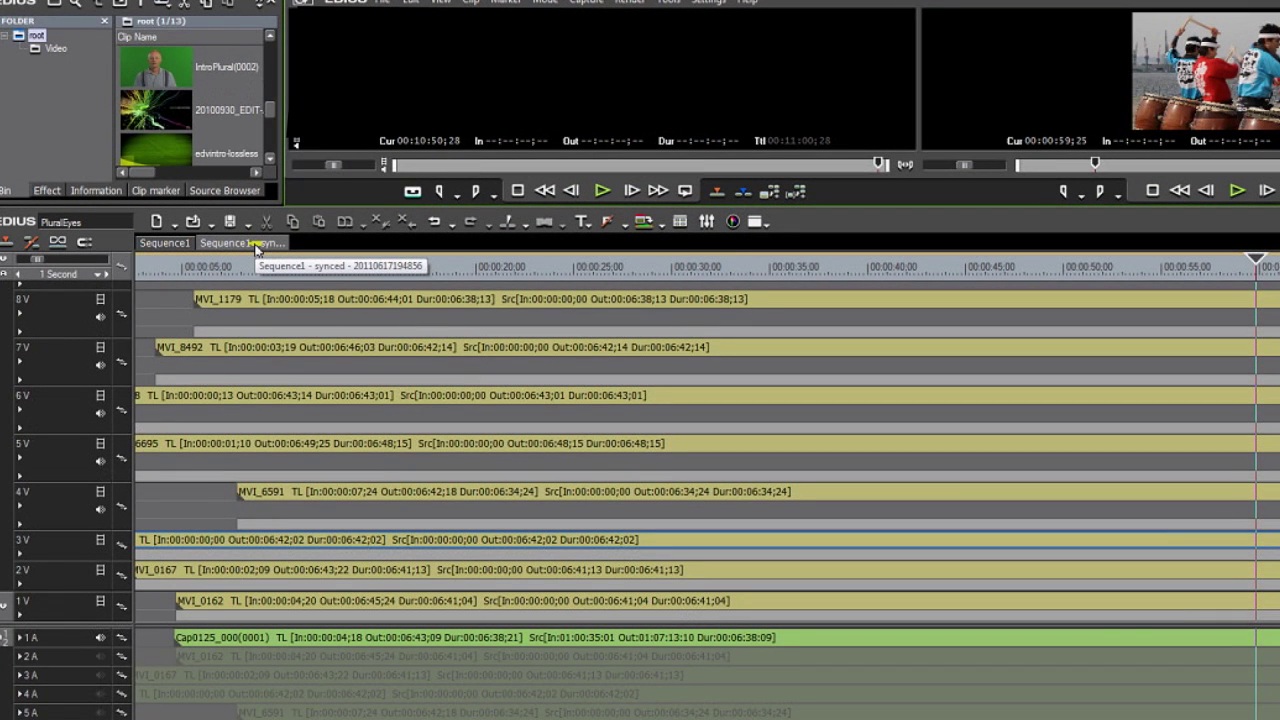
click(182, 244)
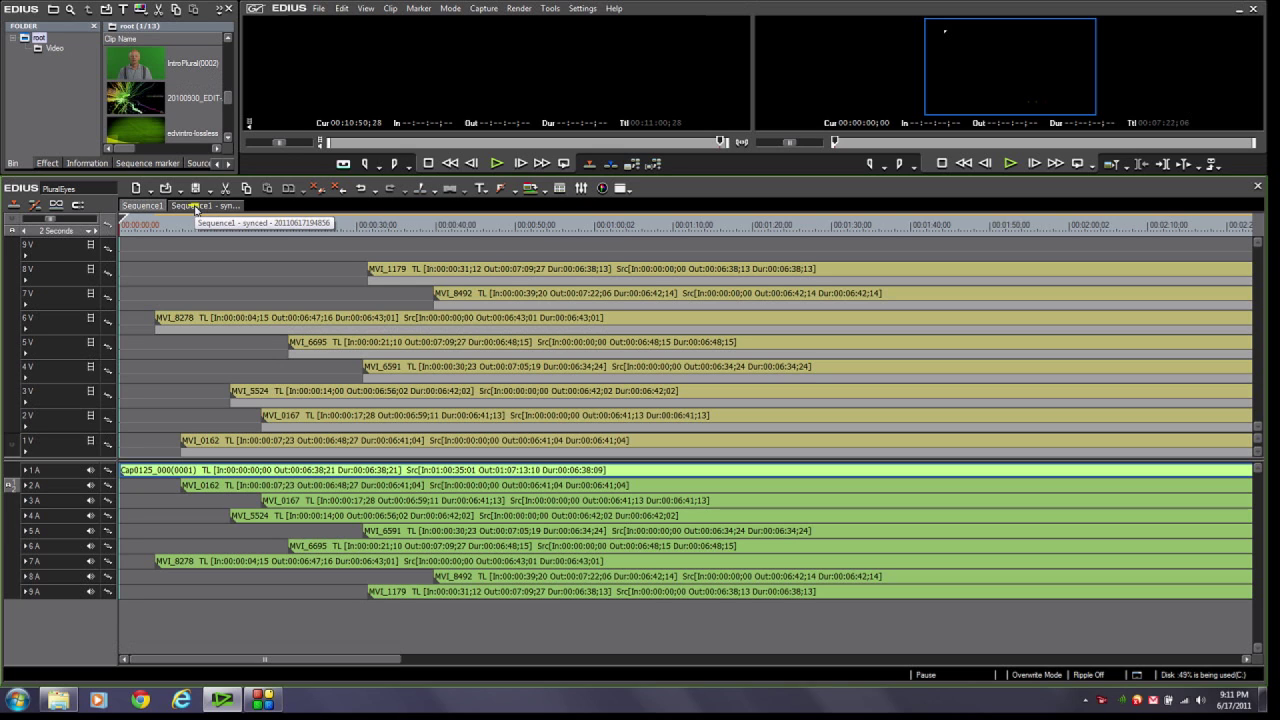
click(194, 206)
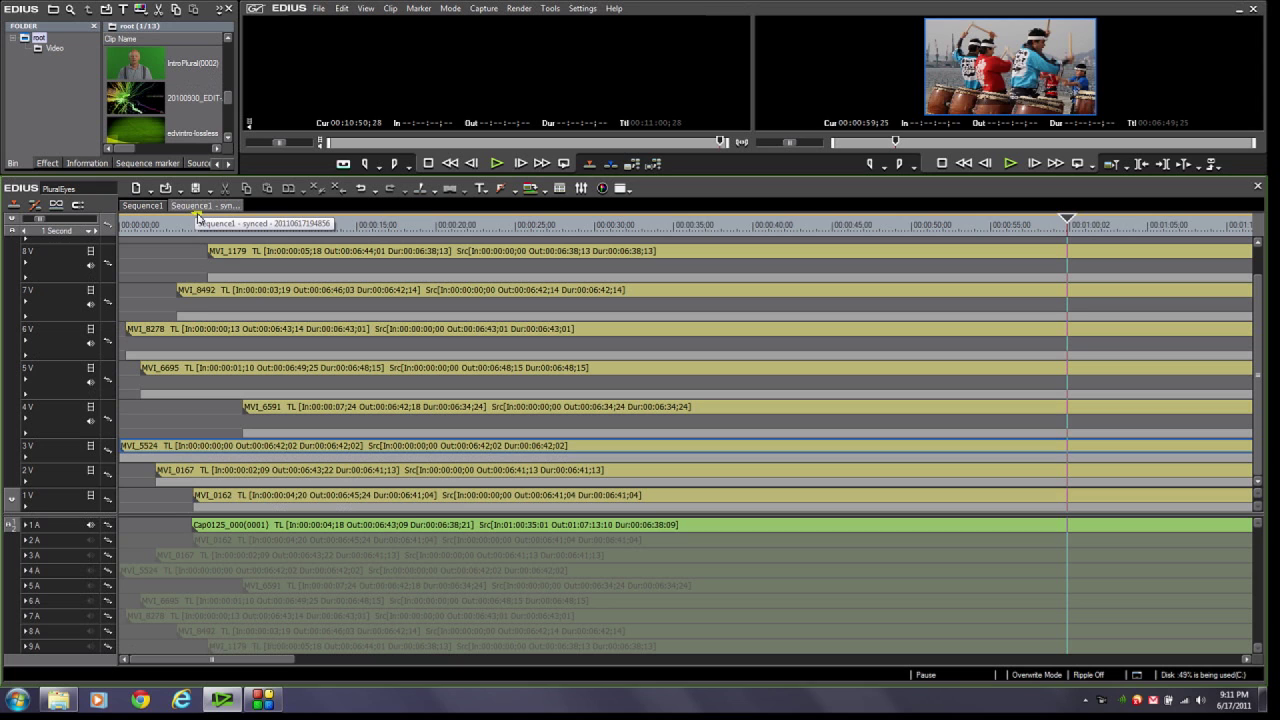
click(148, 207)
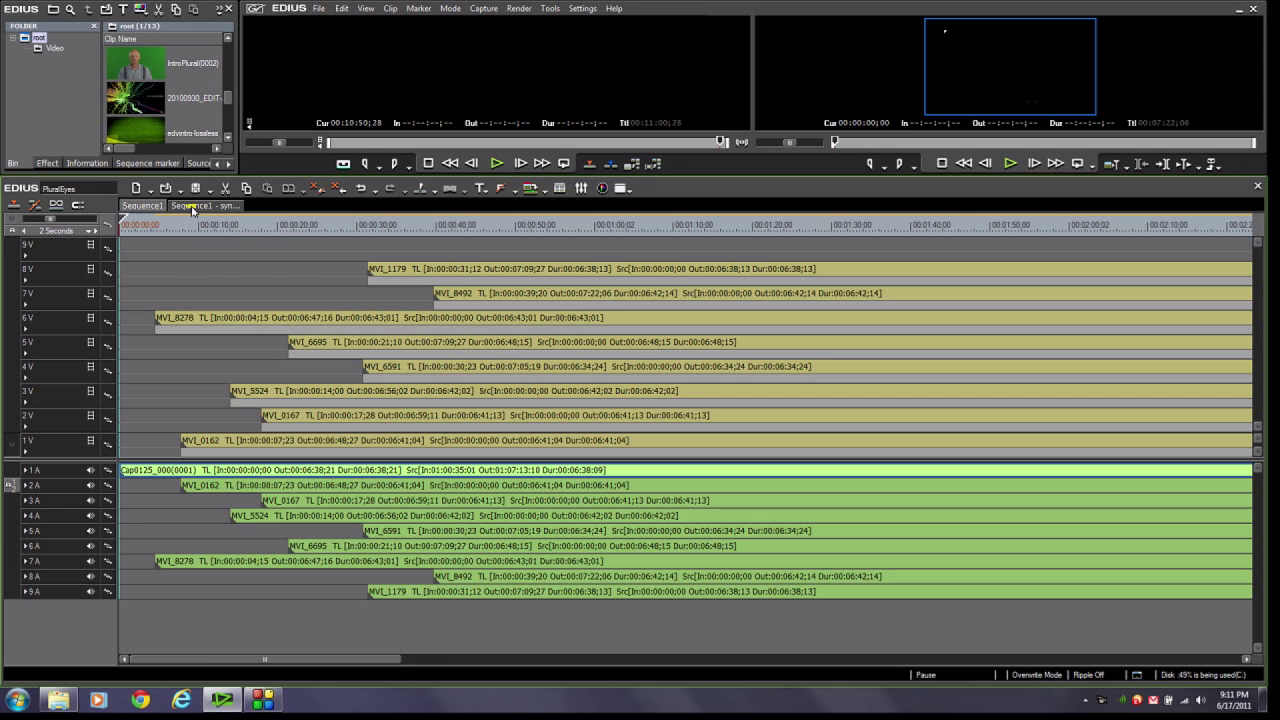
click(191, 207)
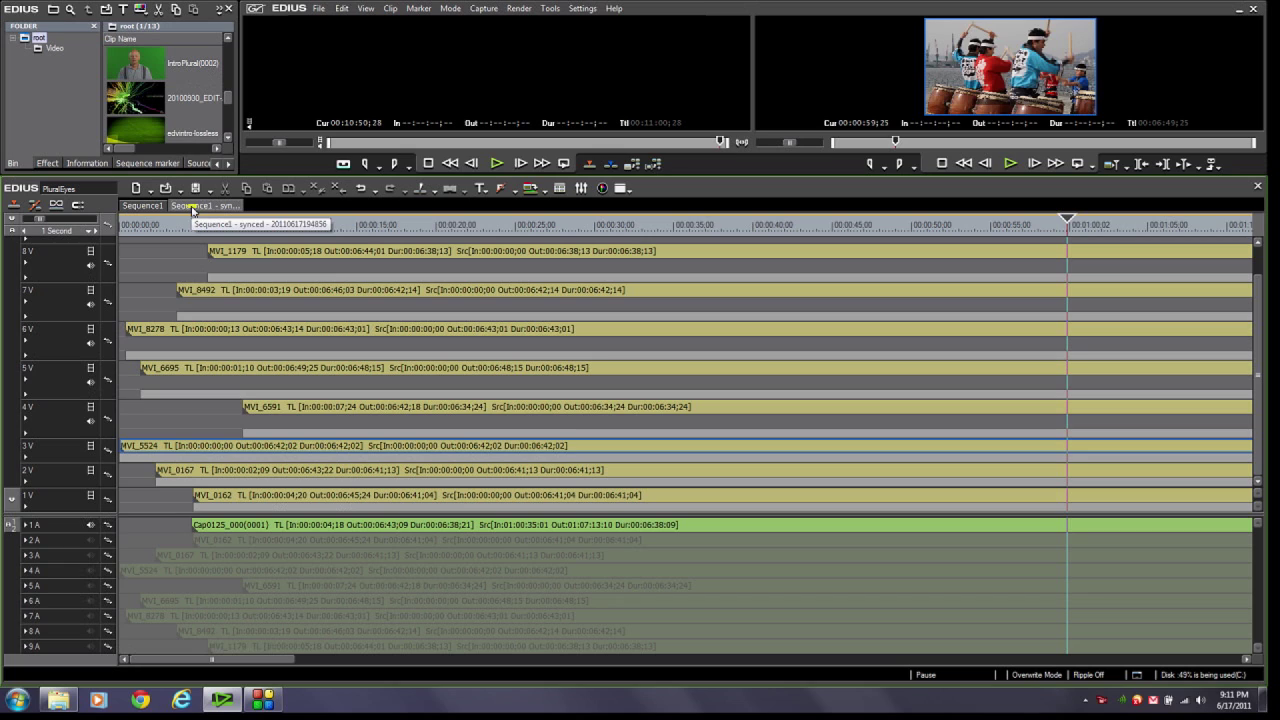